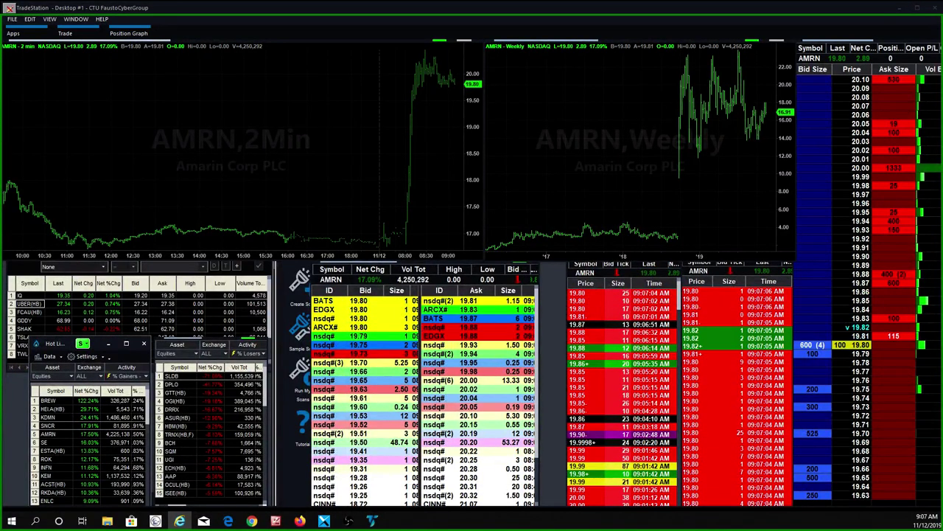
Load the symbol SPWR into the linked 2-minute and weekly charts.
click(232, 132)
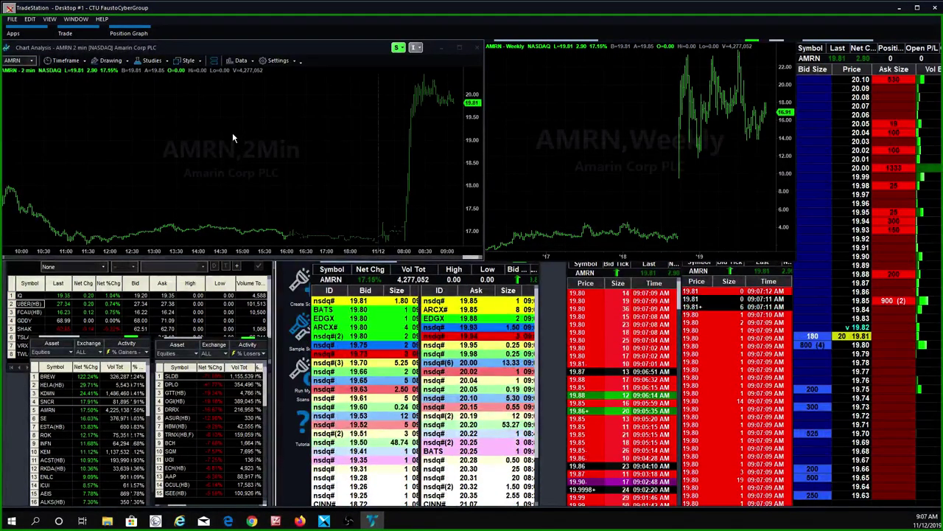
text(SPWR)
key(Return)
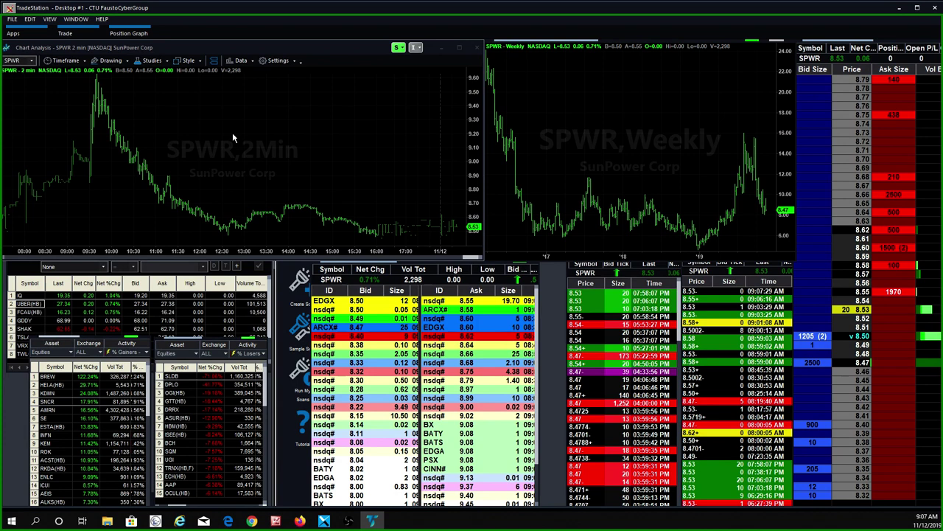
text(tre)
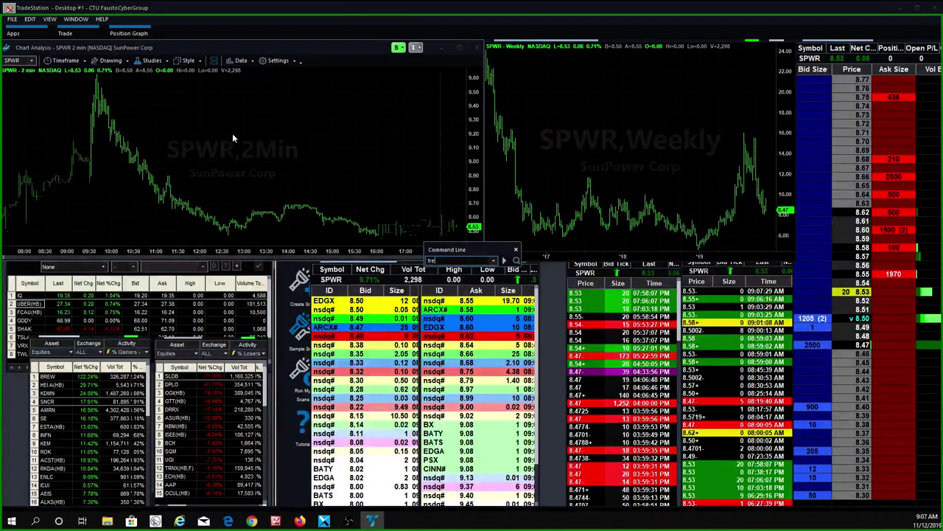
text(nx)
key(Return)
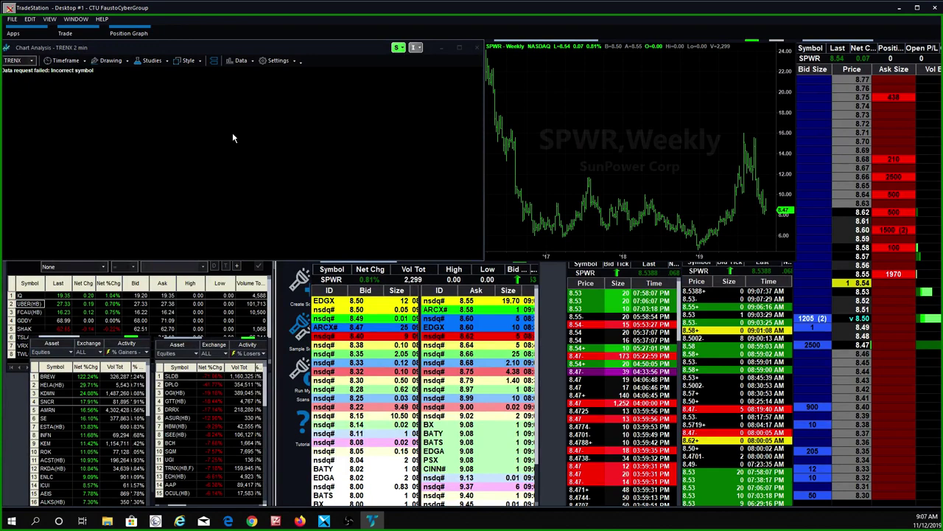
Load the symbol TRNX into the linked charts and set the intraday chart's timeframe to 3 minutes.
text(trnx)
key(Return)
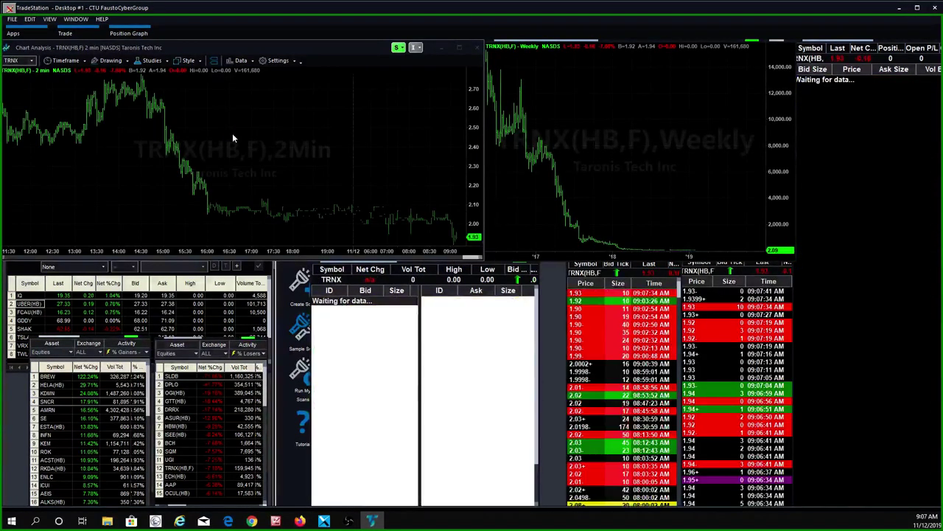
click(64, 60)
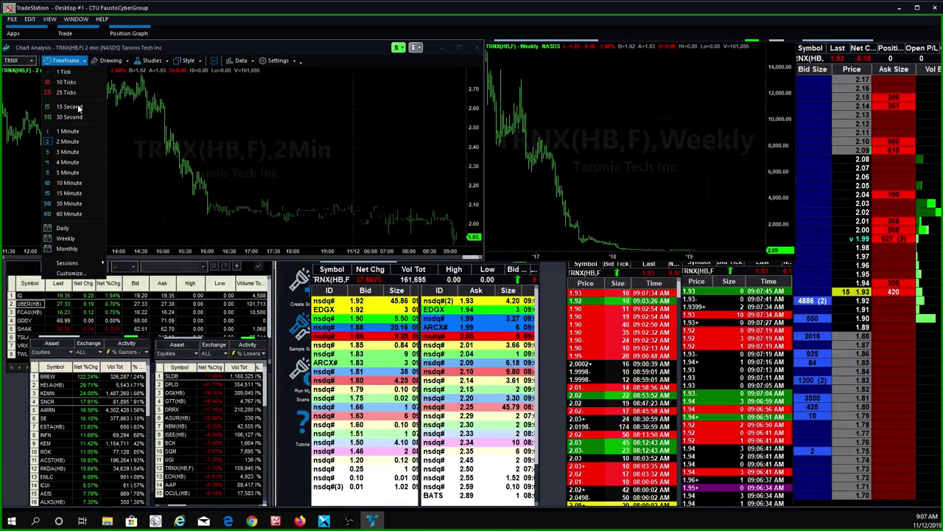
click(72, 154)
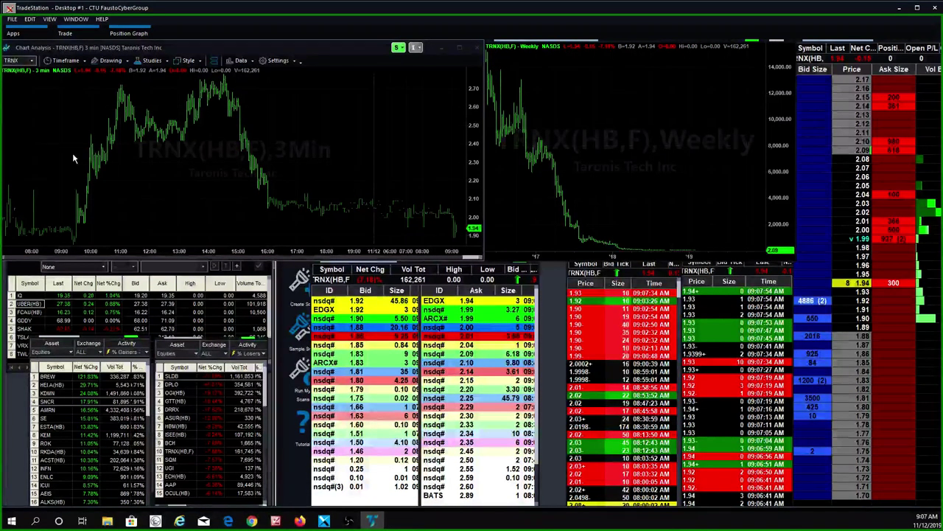
View the linked charts for ETM and for CLVS, one symbol after the other.
text(etm)
key(Return)
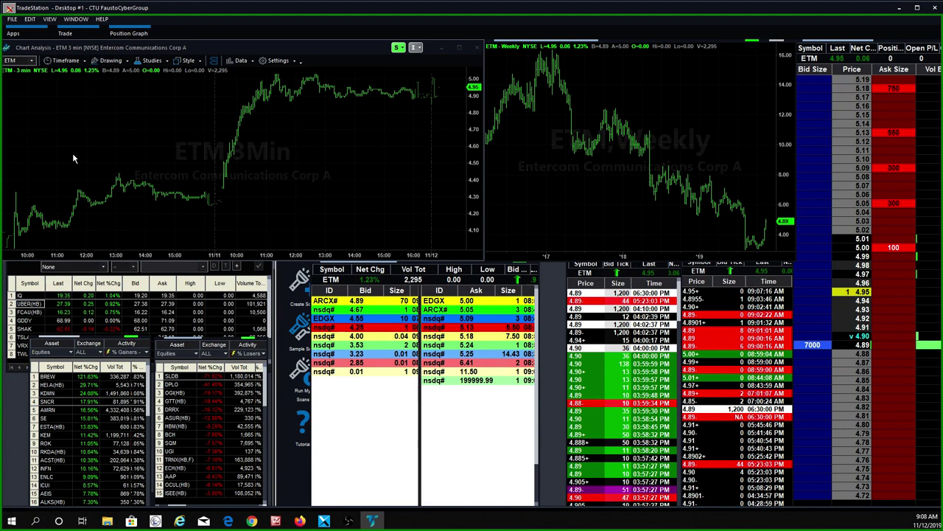
text(cvs)
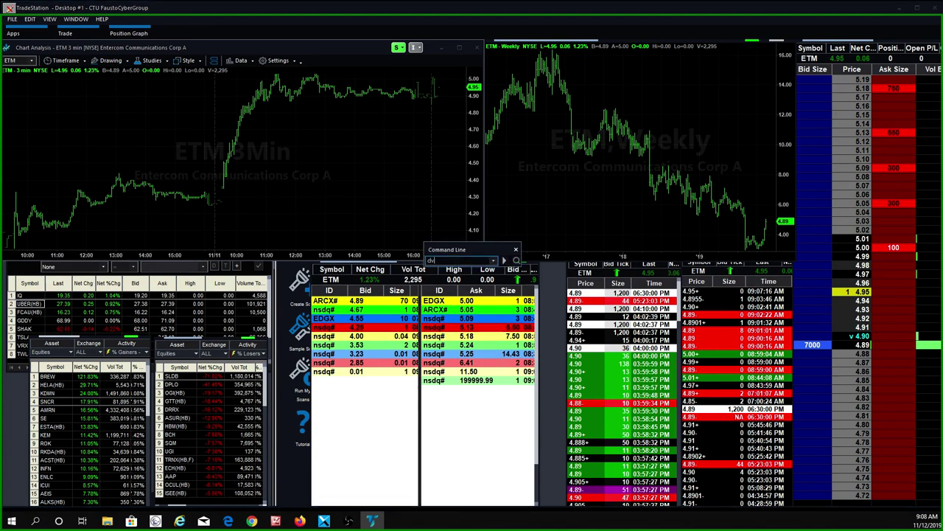
key(Return)
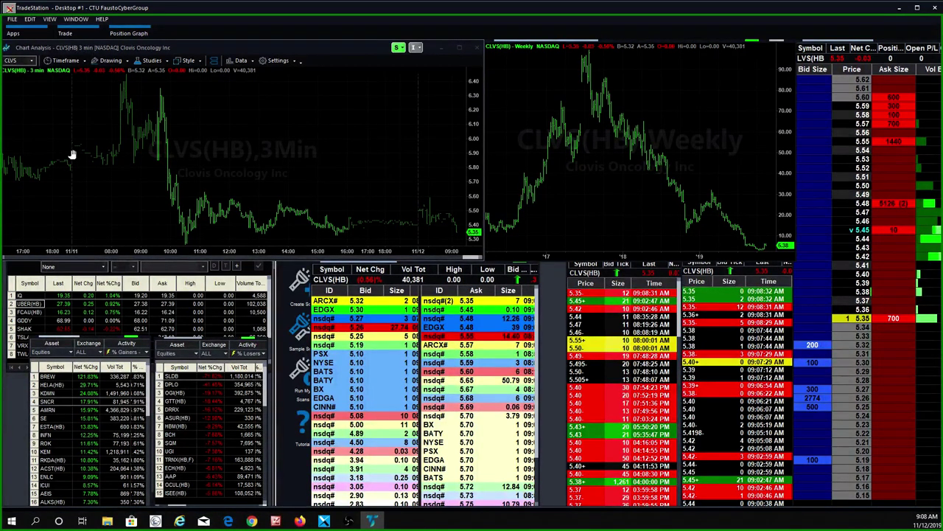
Set the weekly chart's timeframe to daily and make the 3-minute intraday chart active again.
click(576, 118)
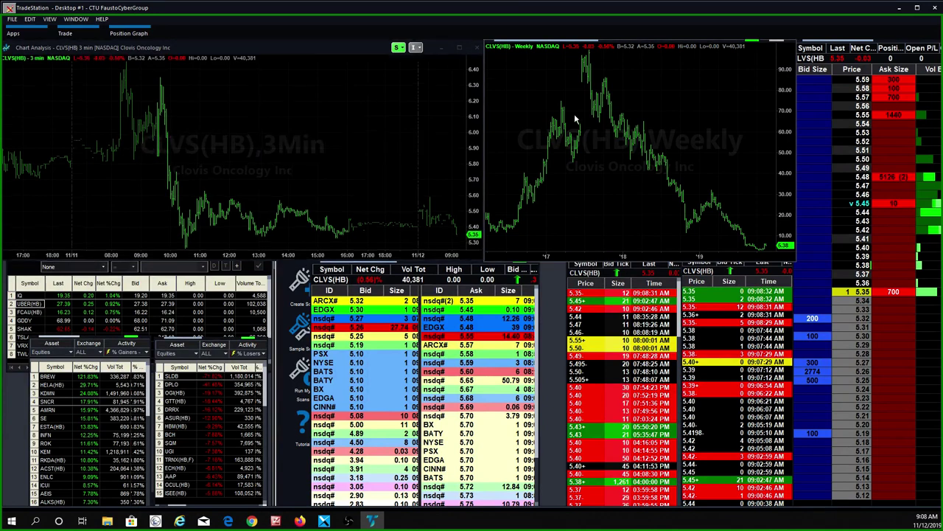
click(547, 60)
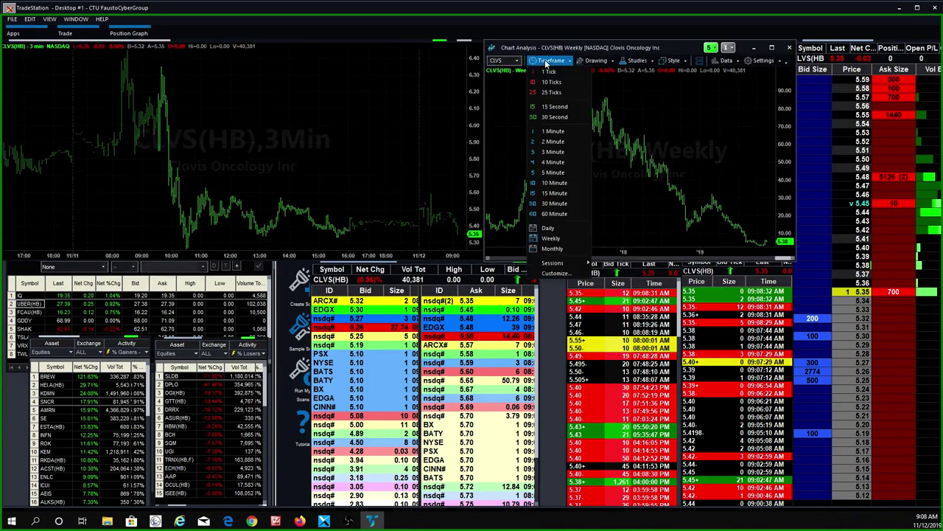
click(548, 228)
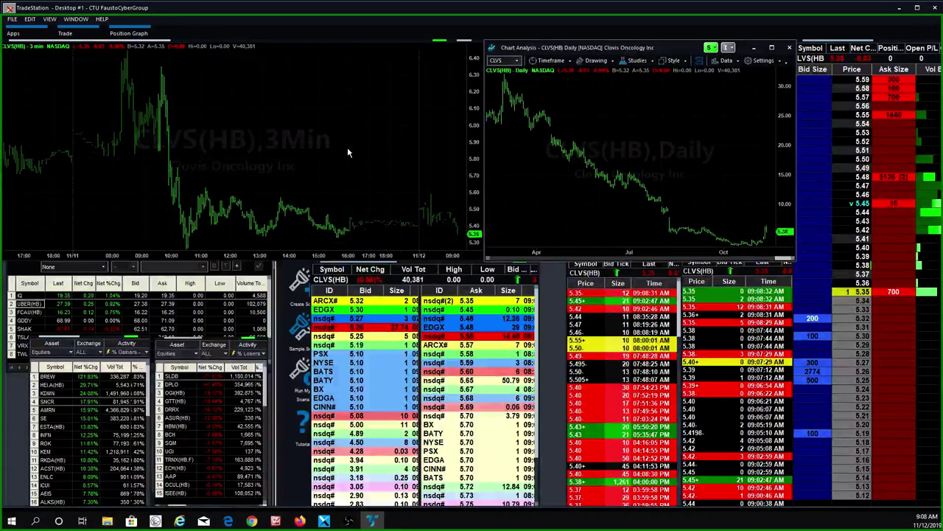
click(300, 131)
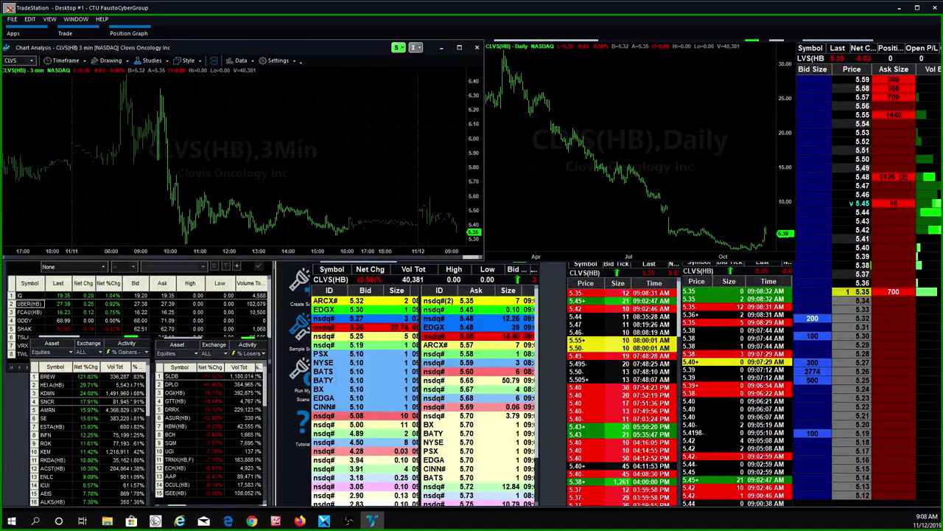
Load the symbol AMRN into the linked charts and set the intraday chart's timeframe to 1 minute.
click(180, 521)
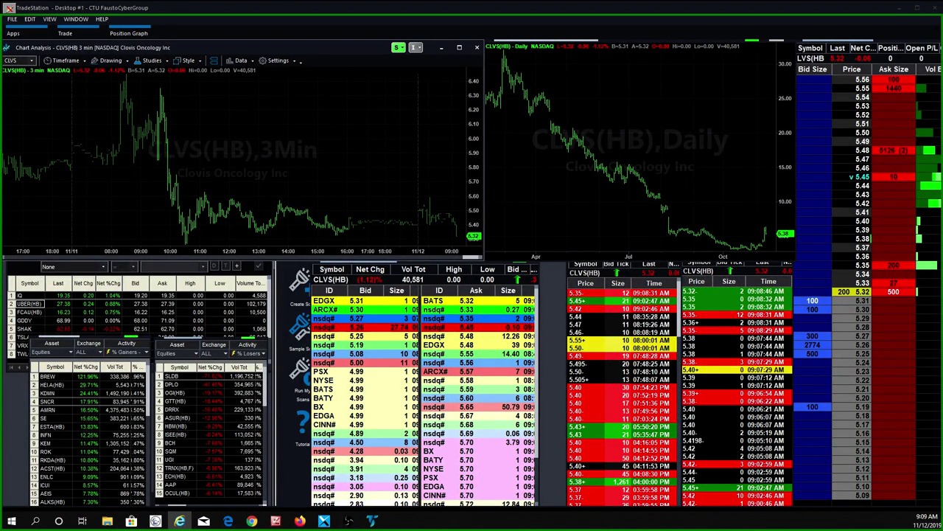
click(324, 153)
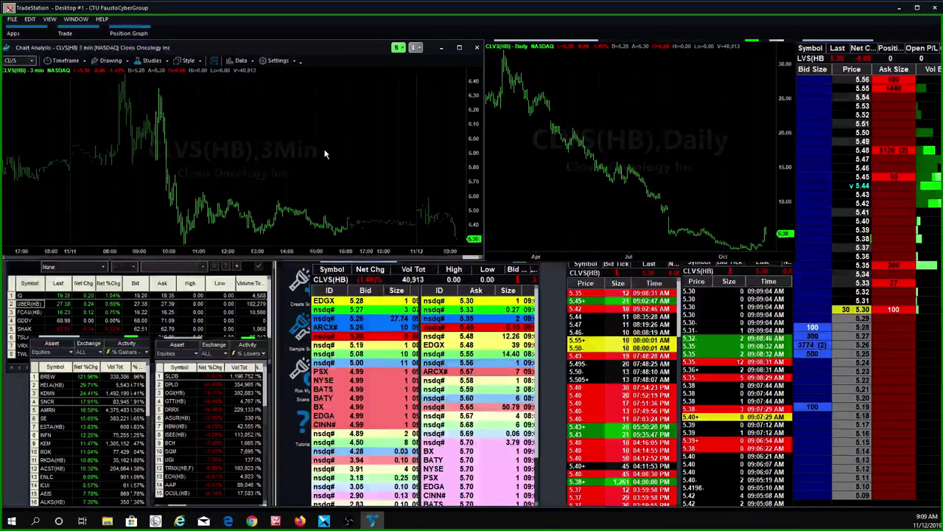
text(amr)
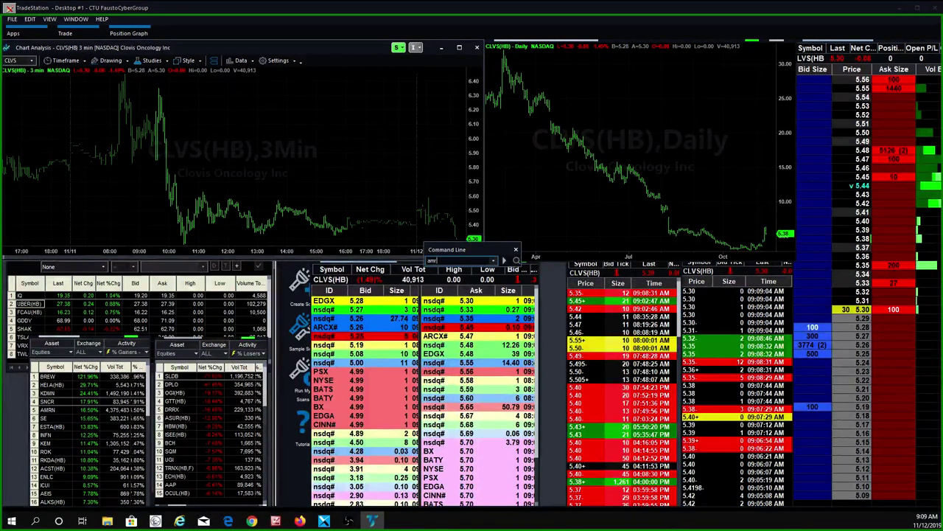
text(n)
key(Return)
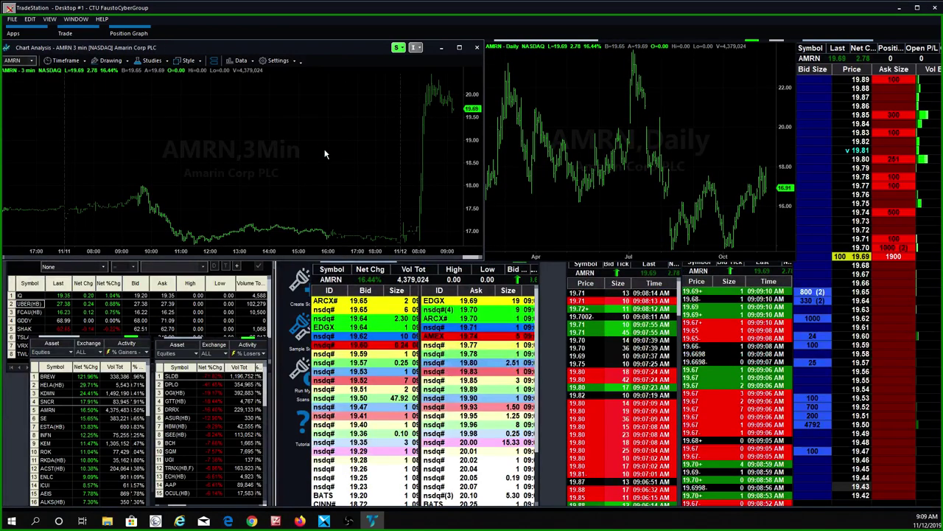
click(64, 60)
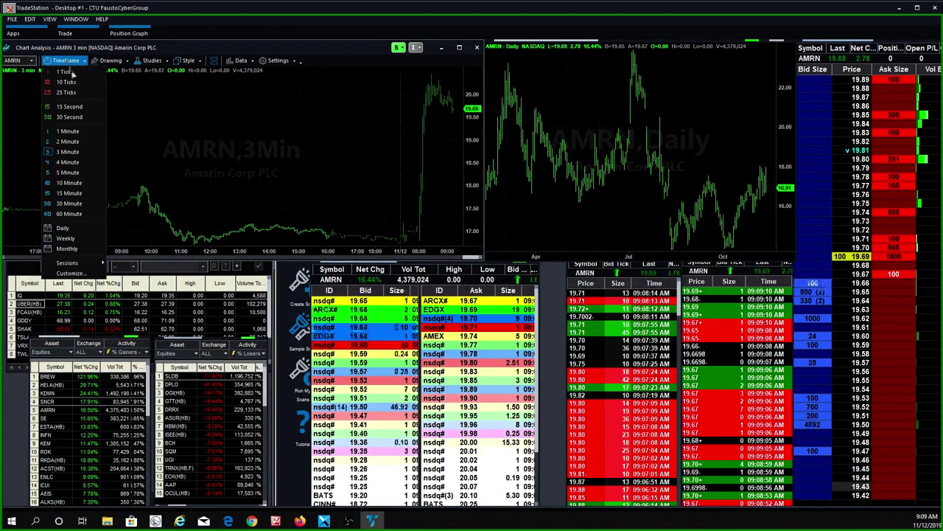
click(68, 130)
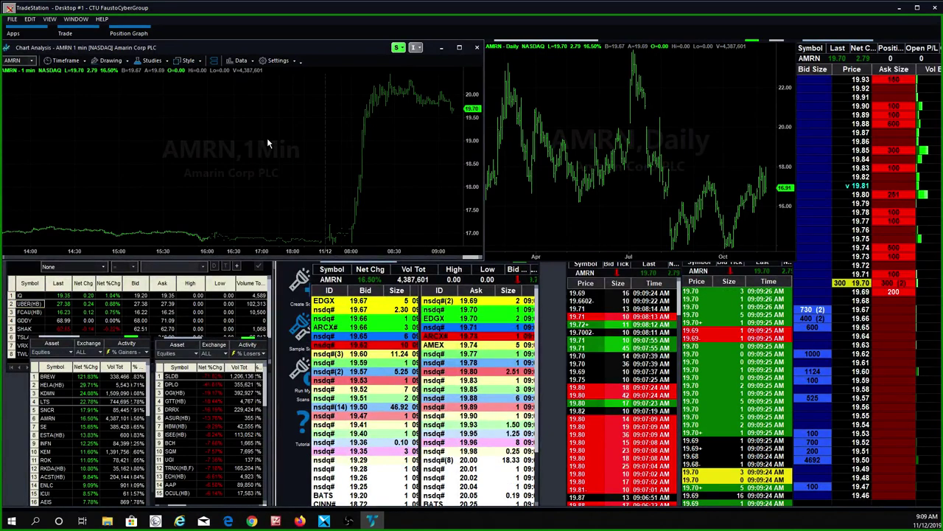
View the 1-minute and daily charts for SNCR and for LONE, one symbol after the other.
text(SNCR)
key(Return)
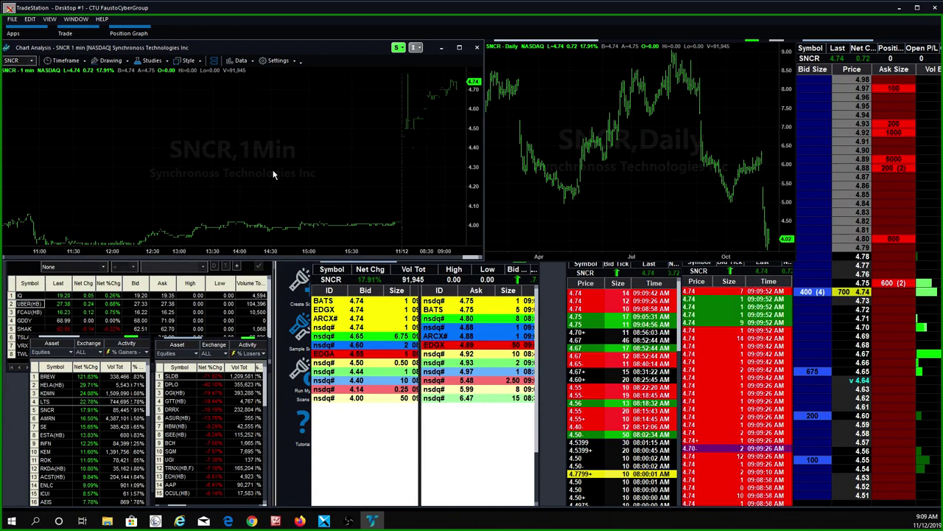
text(LONE)
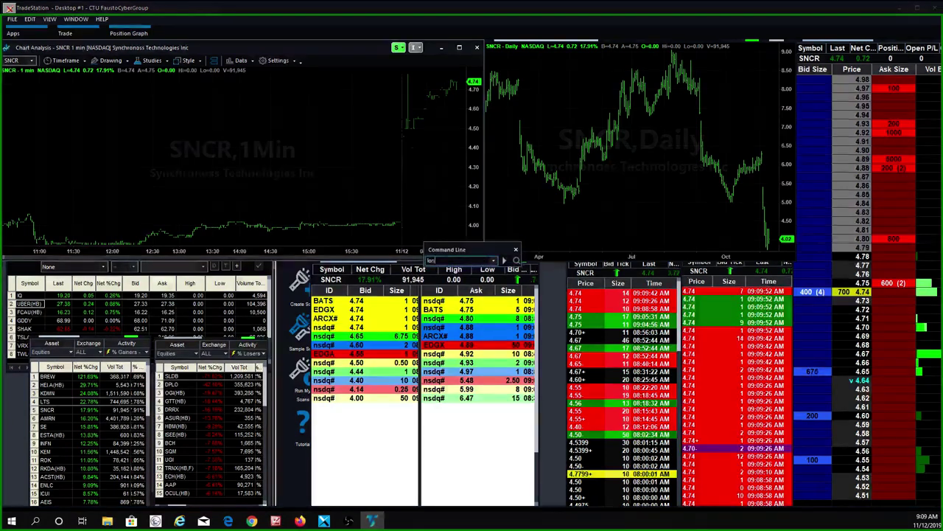
key(Return)
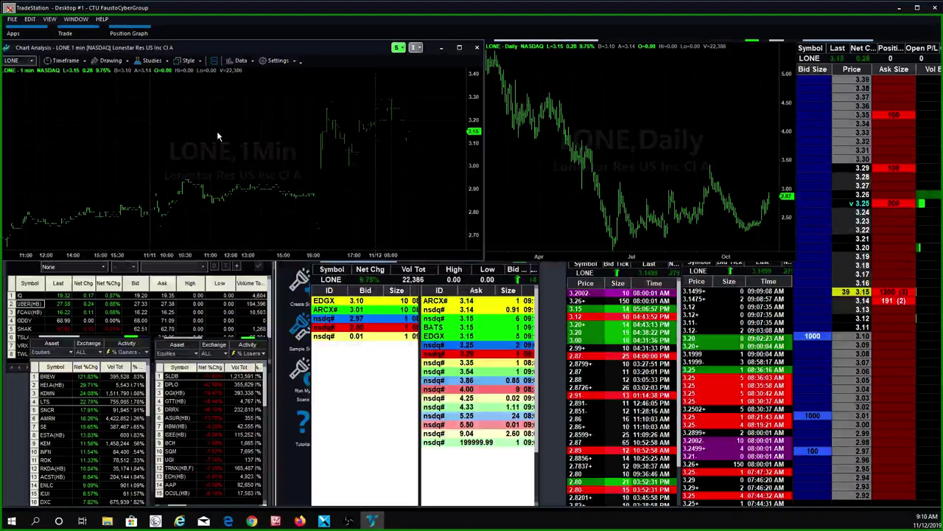
View the 1-minute and daily charts for ACST and for SLDB, one symbol after the other.
text(ACST)
key(Return)
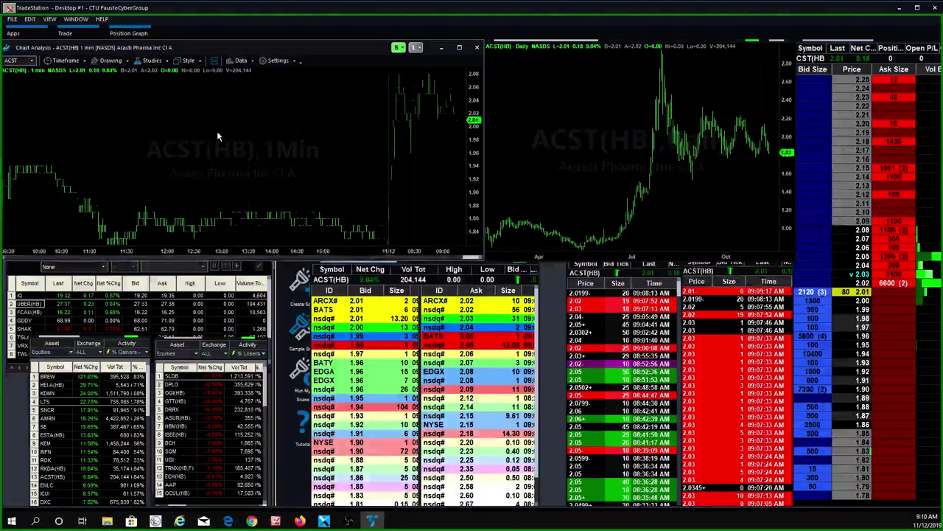
text(sldb)
key(Return)
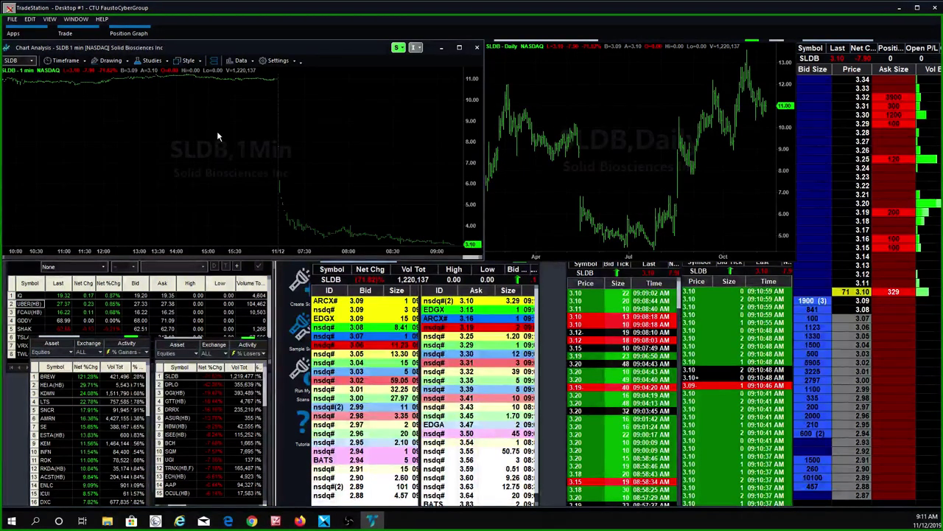
Load NXTC into the linked charts, try a 3-minute timeframe on the intraday chart and settle on 2 minutes.
text(nxtc)
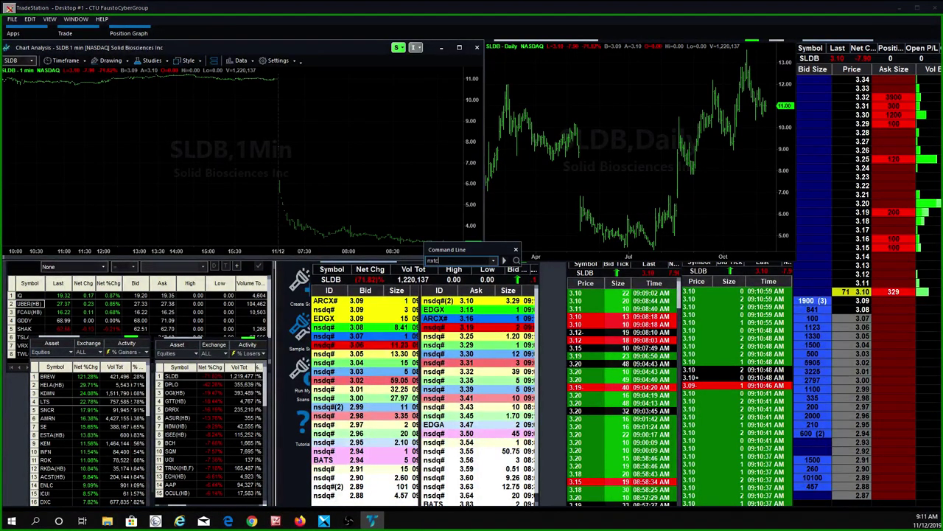
key(Return)
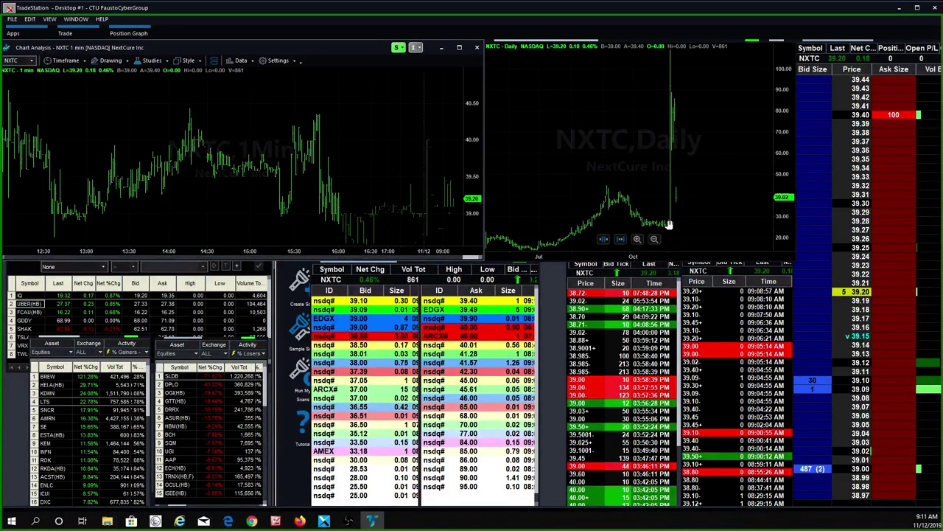
click(62, 61)
click(67, 153)
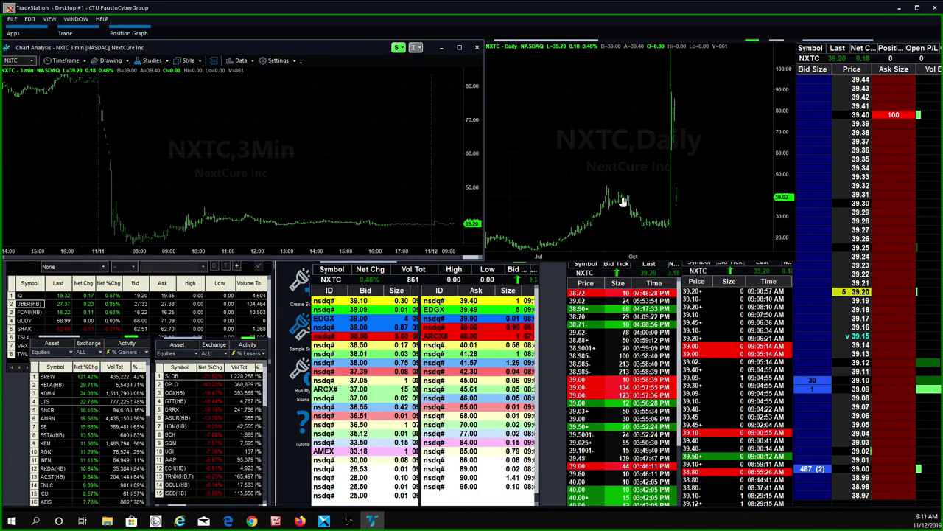
click(72, 68)
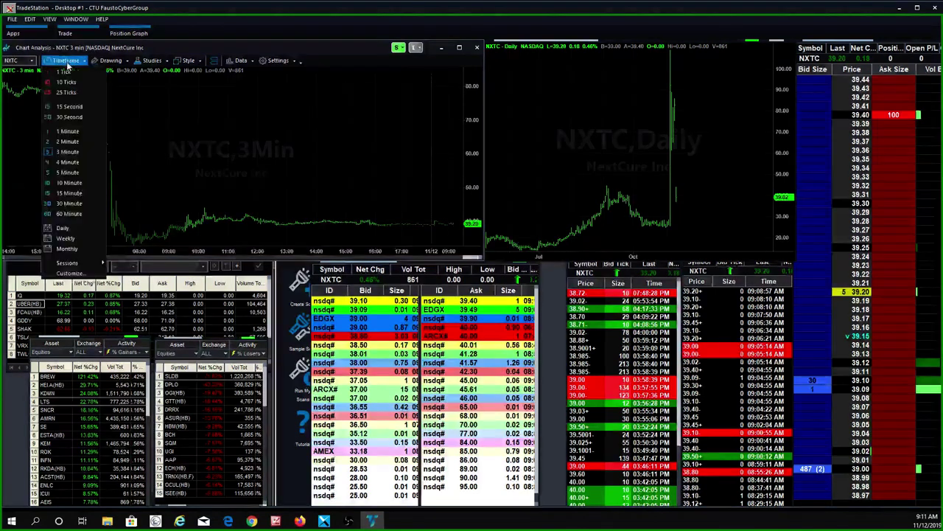
click(74, 142)
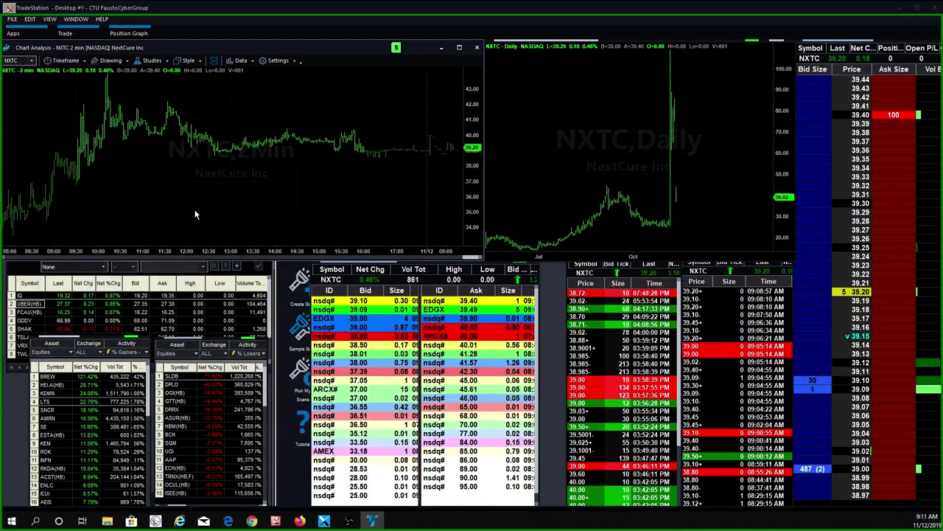
Load DRRX from the % losers hot list into the linked charts and set the intraday chart's timeframe to 1 minute.
text(srrx)
key(Return)
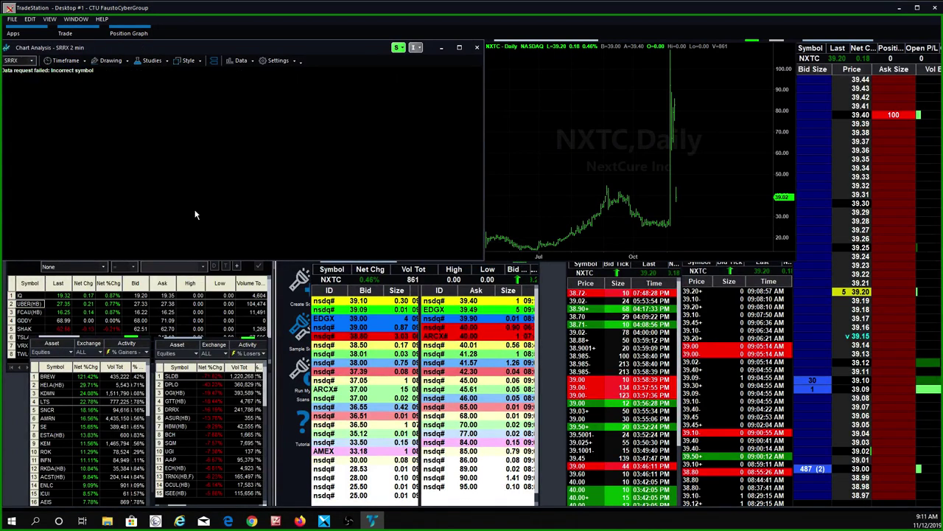
click(177, 410)
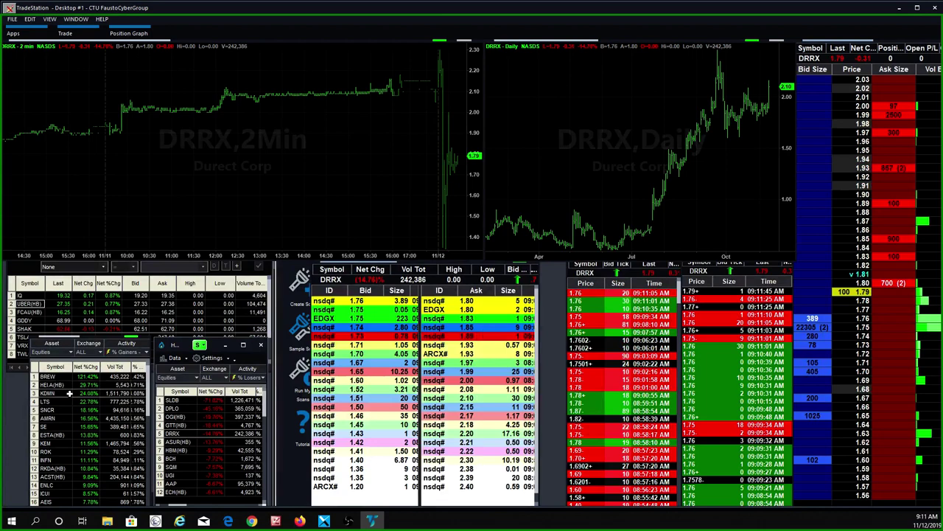
click(65, 61)
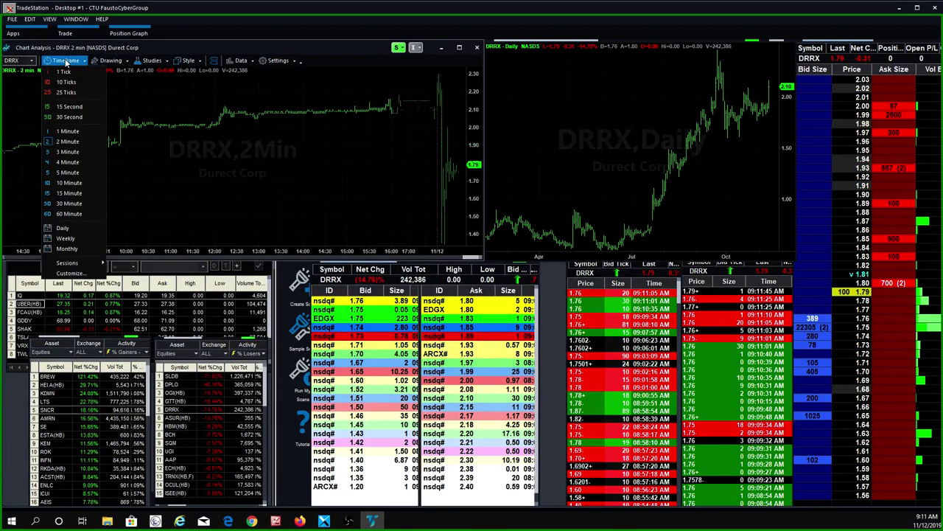
click(68, 130)
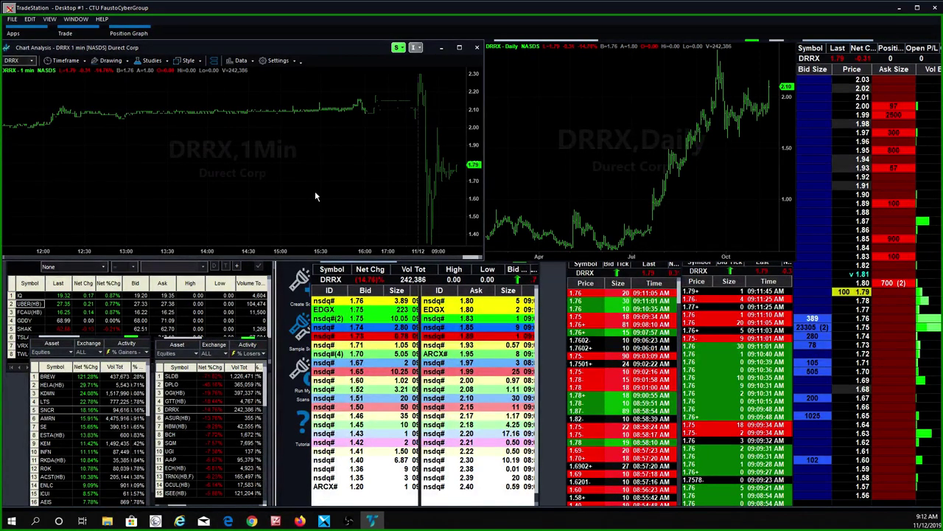
Load the symbol KDMN into the linked 1-minute and daily charts.
text(kdmn)
key(Return)
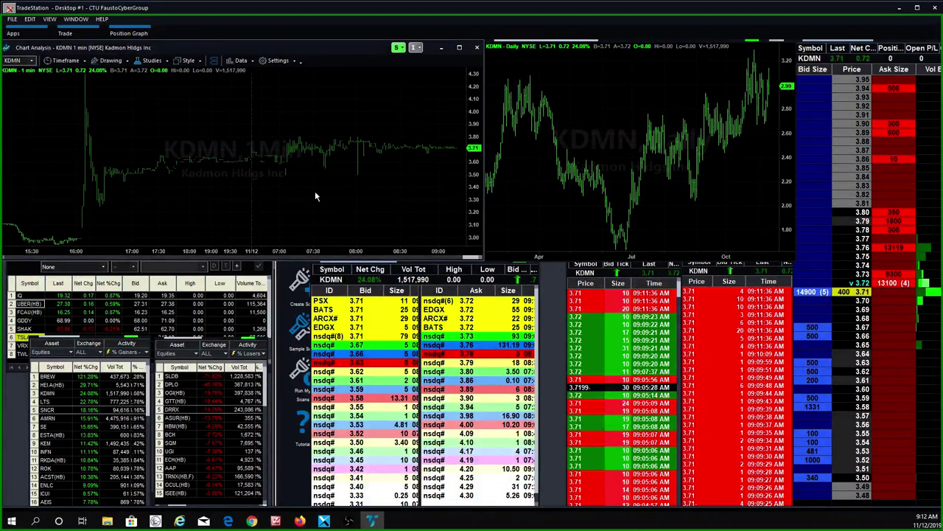
View the 1-minute and daily charts for BREW and for SE, one symbol after the other.
text(BREW)
key(Return)
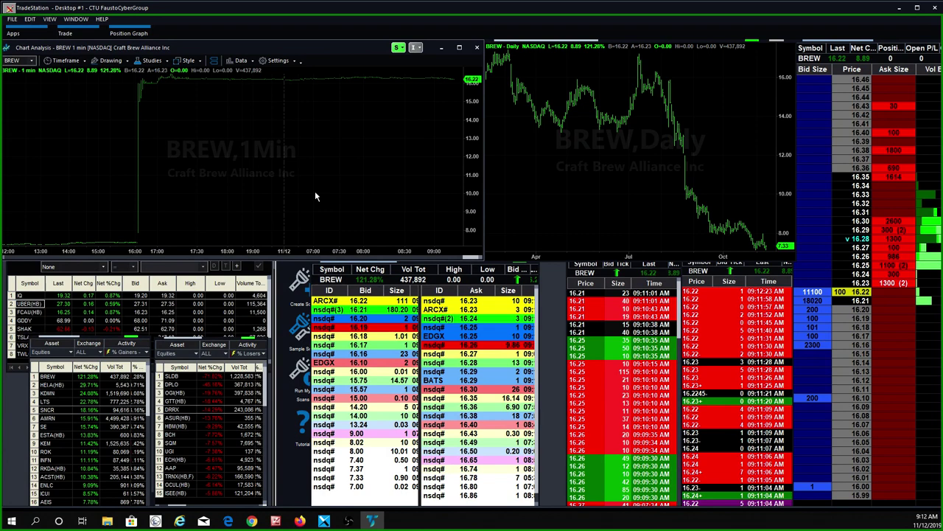
text(SE)
key(Return)
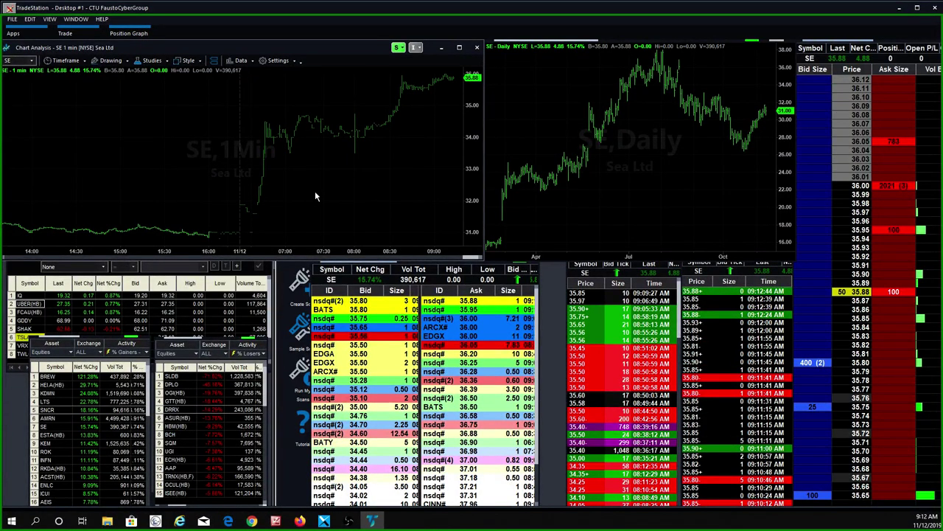
Load DGSE and, after viewing it, DXC into the linked 1-minute and daily charts.
text(dgse)
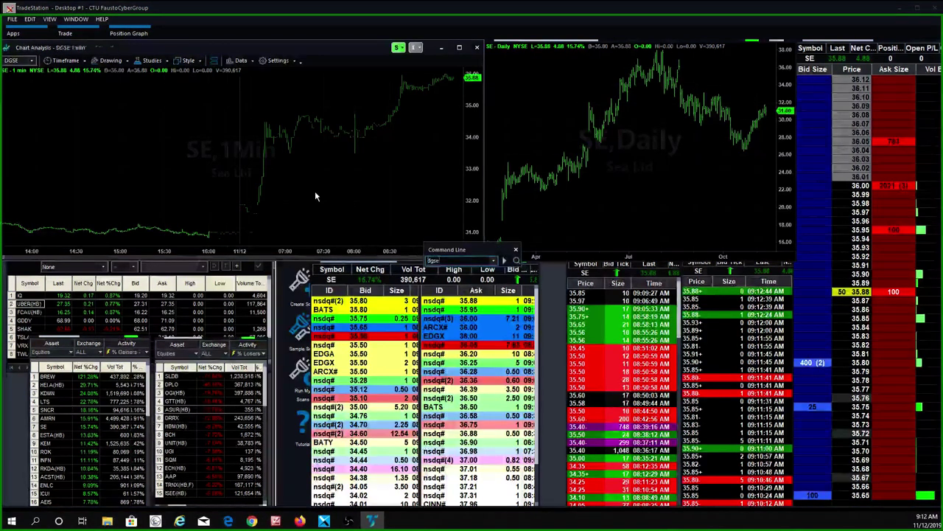
key(Return)
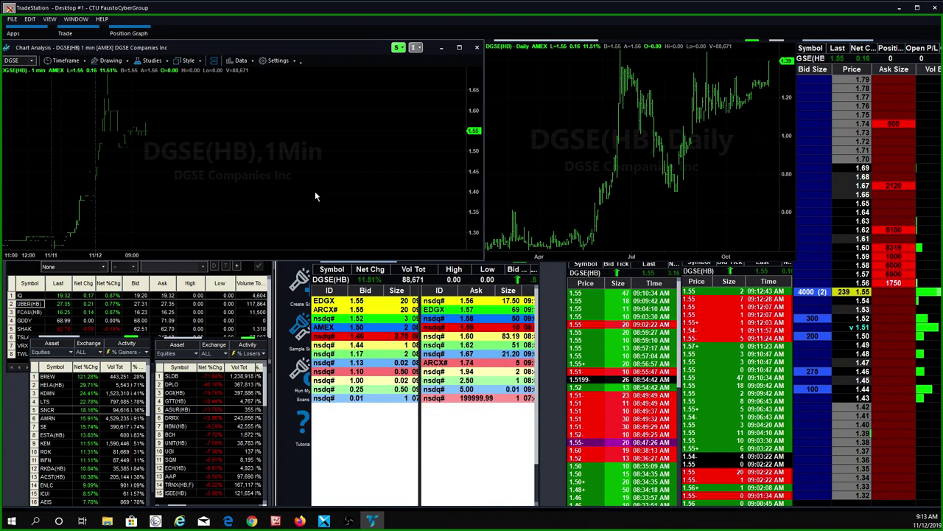
text(DXC)
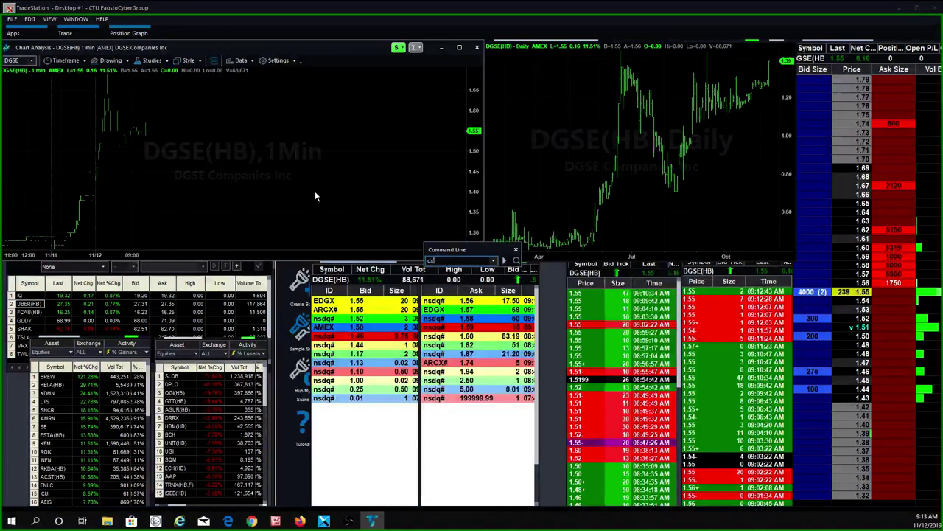
key(Return)
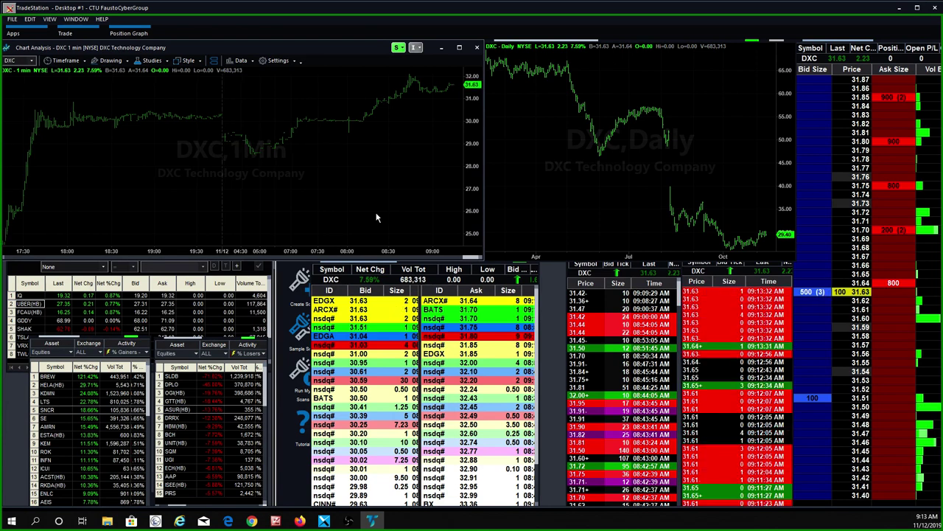
Load DPLO from the % losers hot list into the linked 1-minute and daily charts.
text(DPLO)
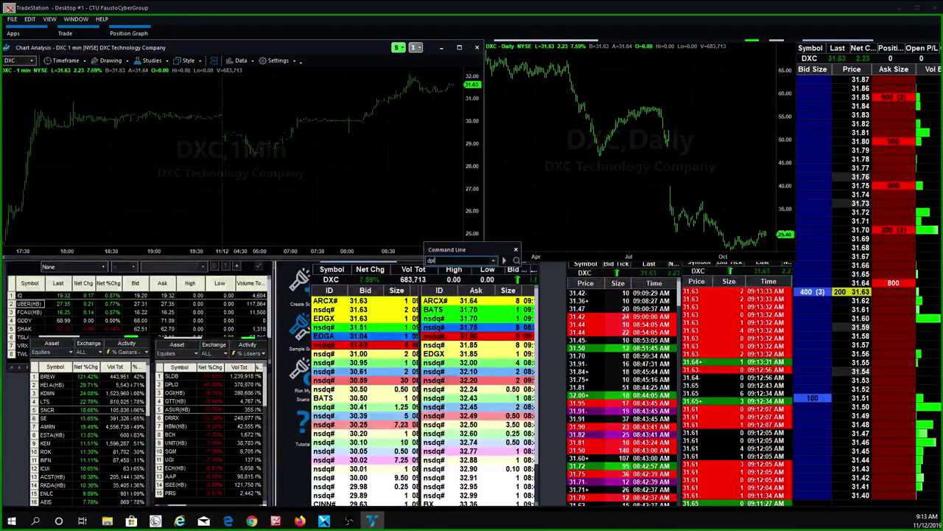
key(Return)
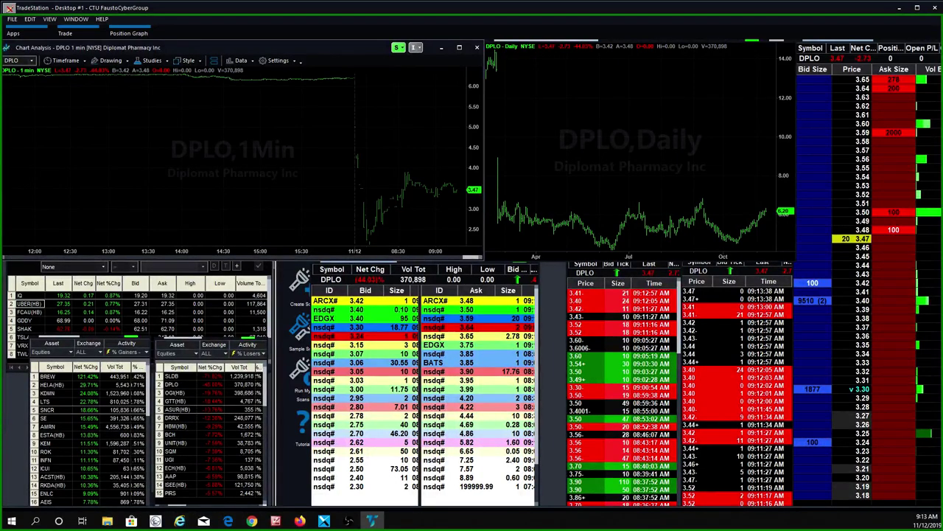
click(179, 521)
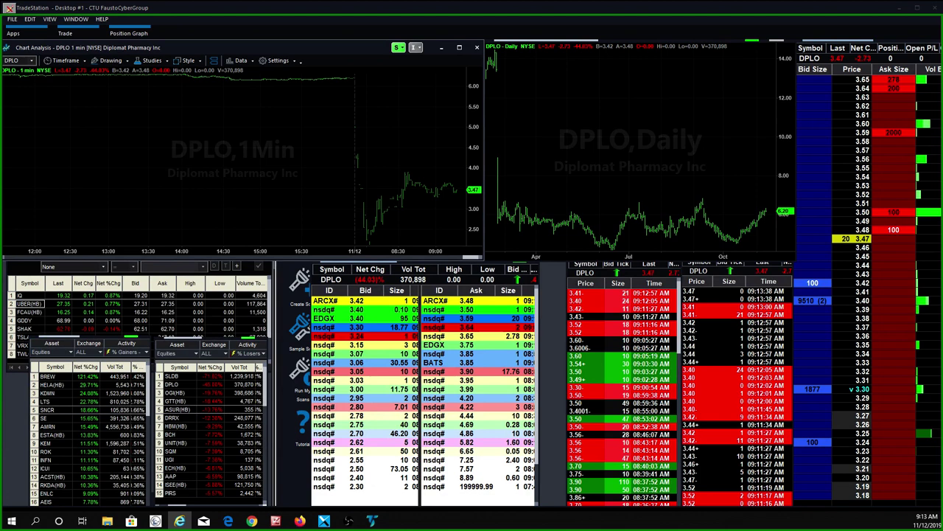
click(281, 172)
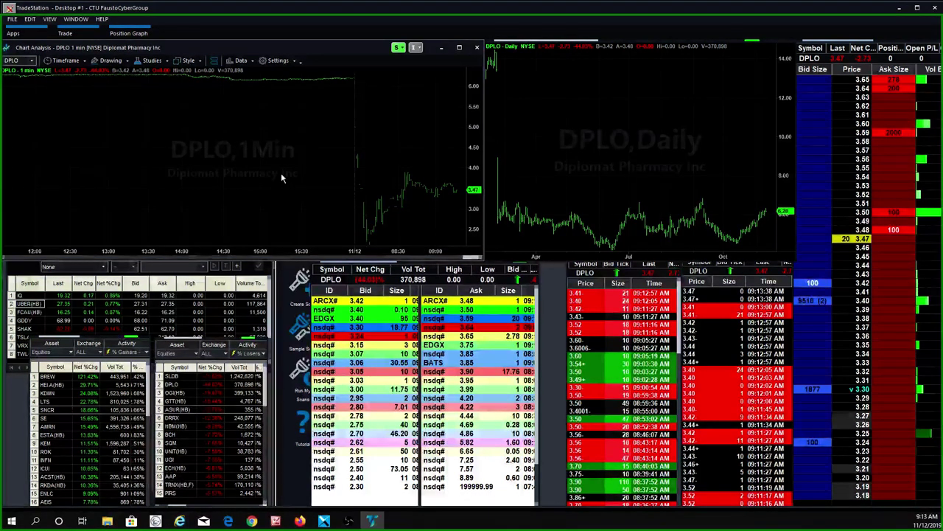
View the linked intraday and daily charts for UBER and for ROK, one symbol after the other.
text(uber)
key(Return)
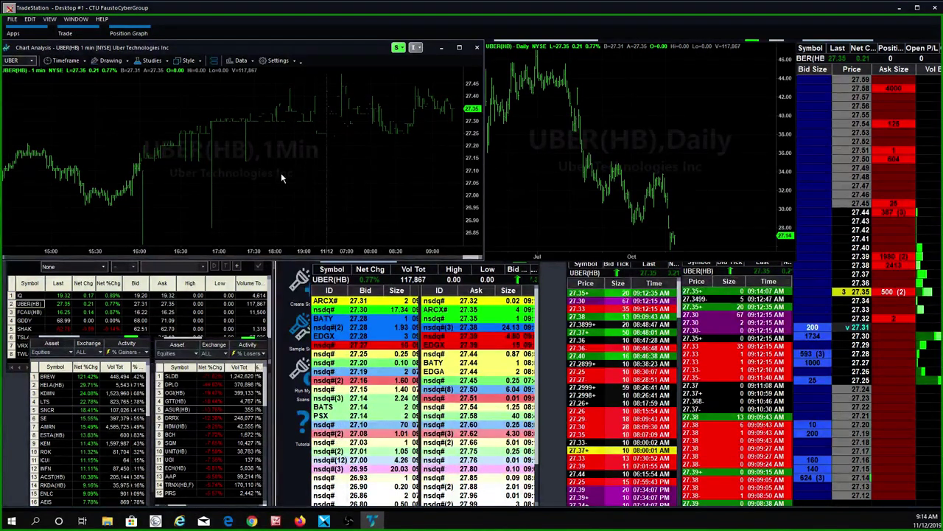
text(ROK)
key(Return)
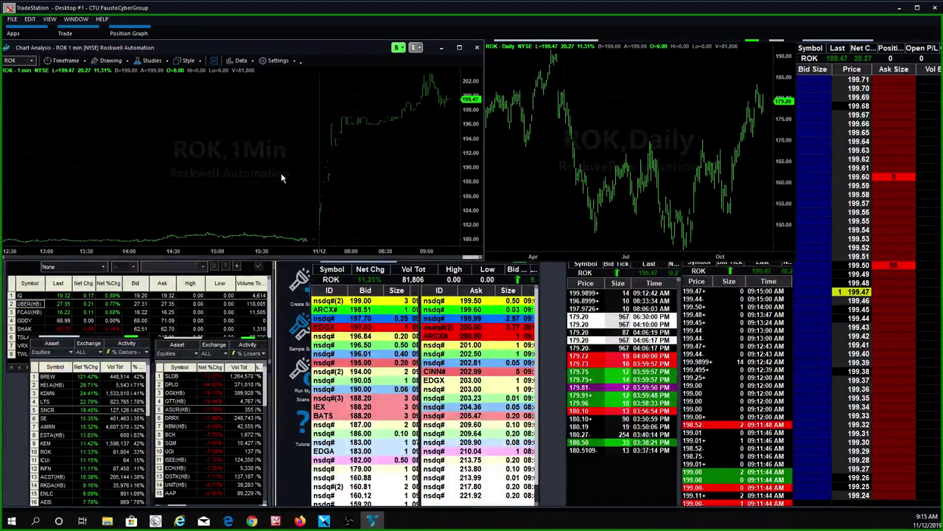
Load AMRN from the % gainers hot list into the linked 1-minute and daily charts, replacing the mistyped symbol AMRB.
text(AMRB)
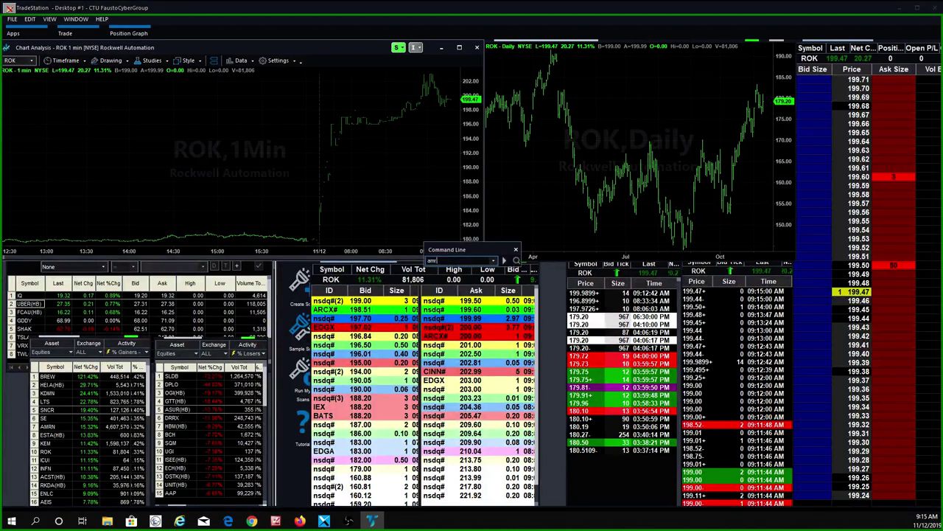
key(Return)
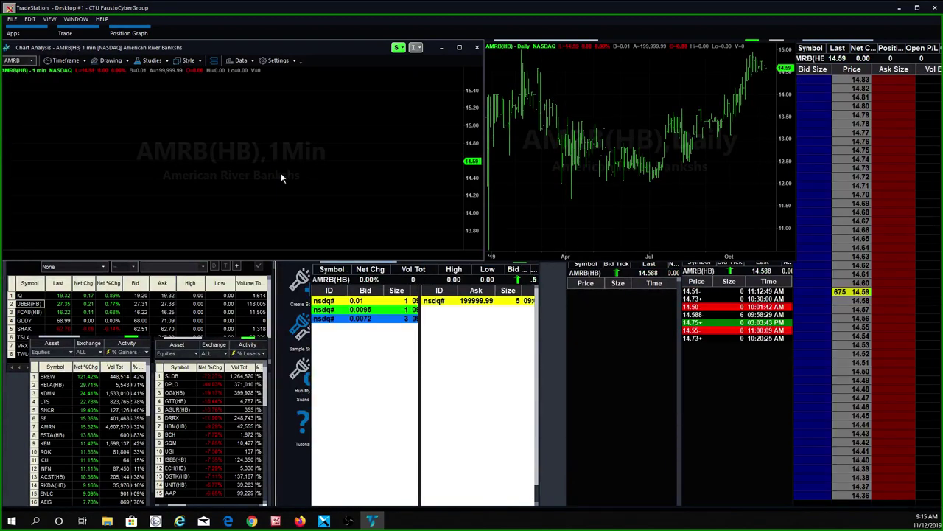
text(AMRN)
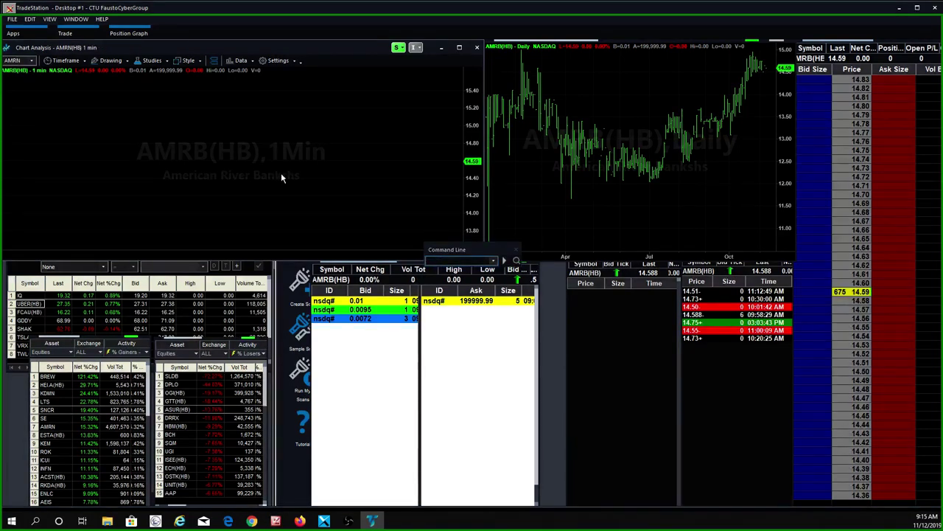
key(Return)
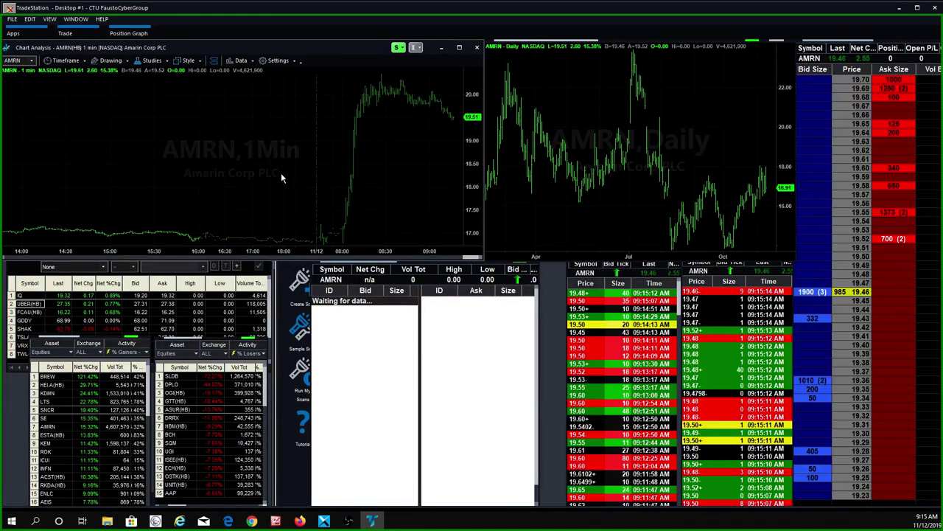